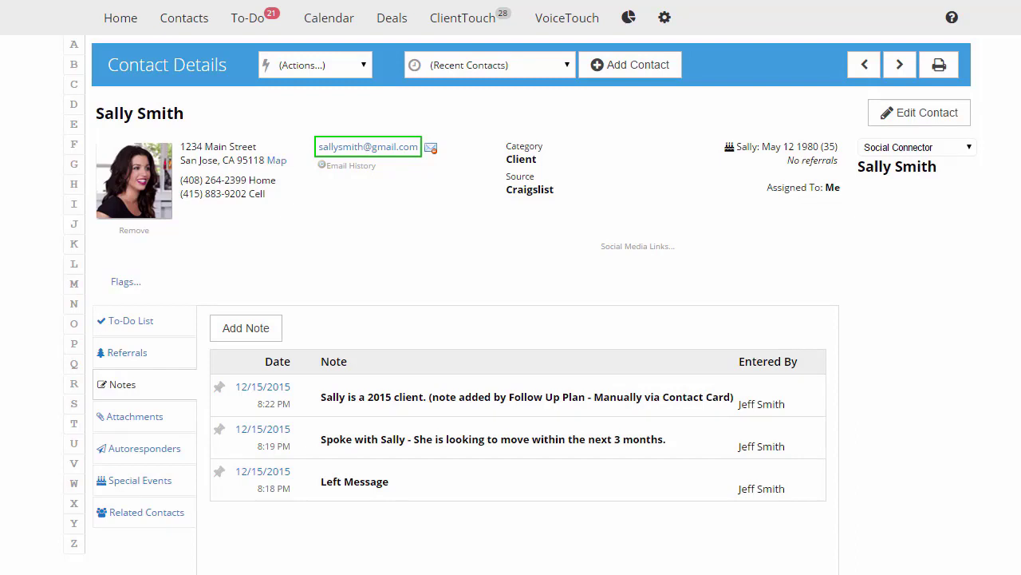
Review the New Client action set's steps and apply it to the contact
click(364, 67)
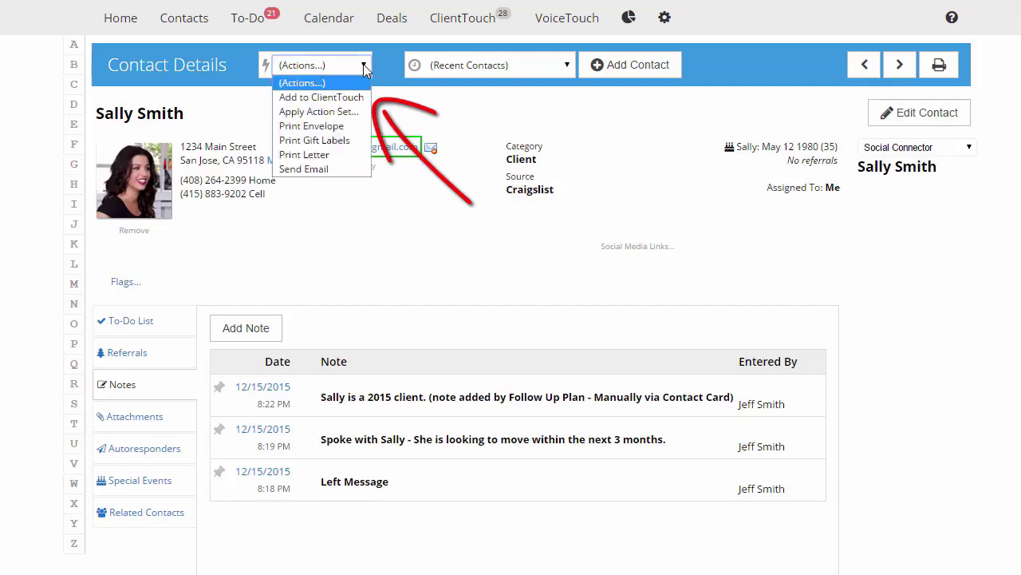
click(366, 112)
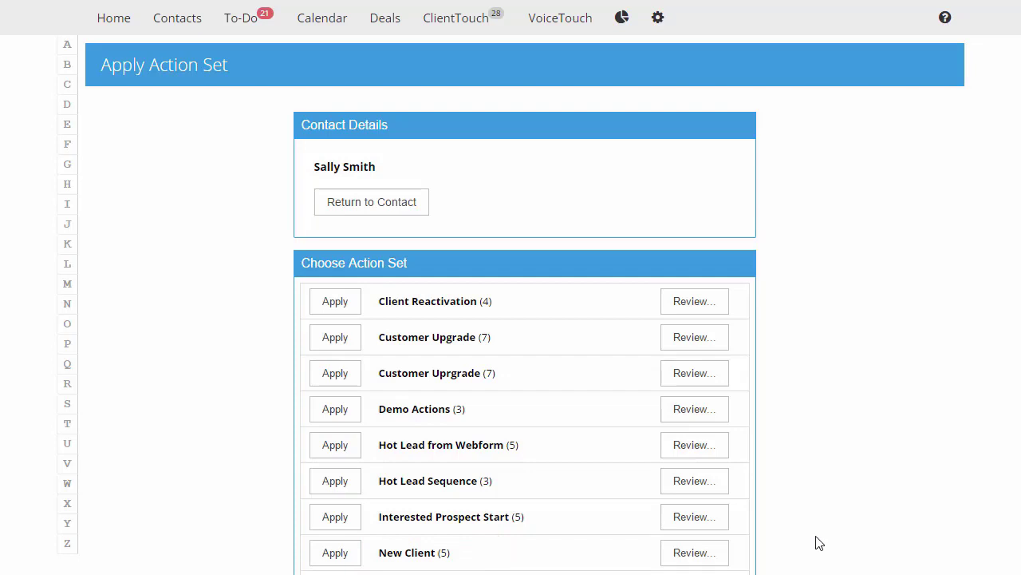
click(713, 557)
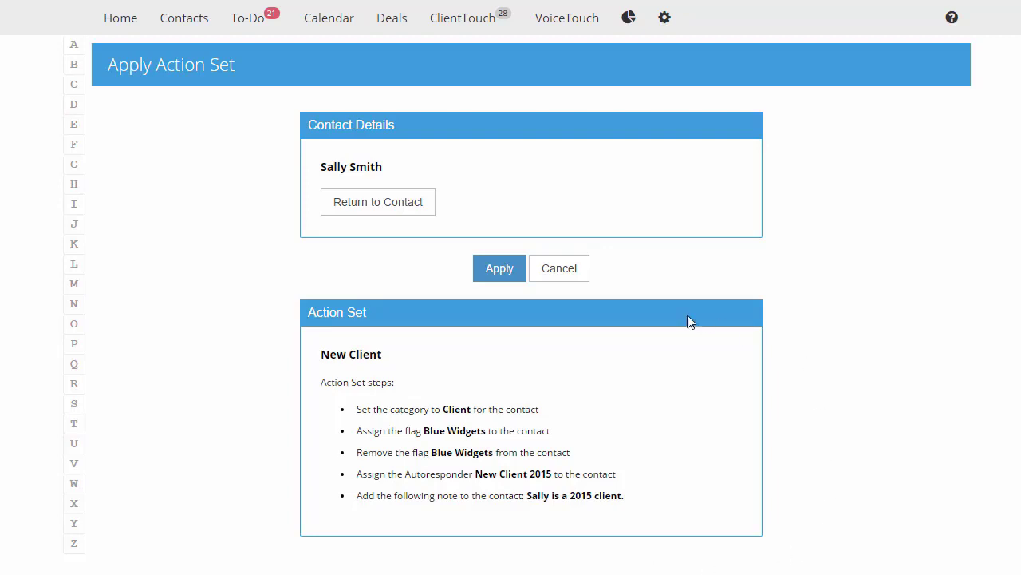
click(490, 274)
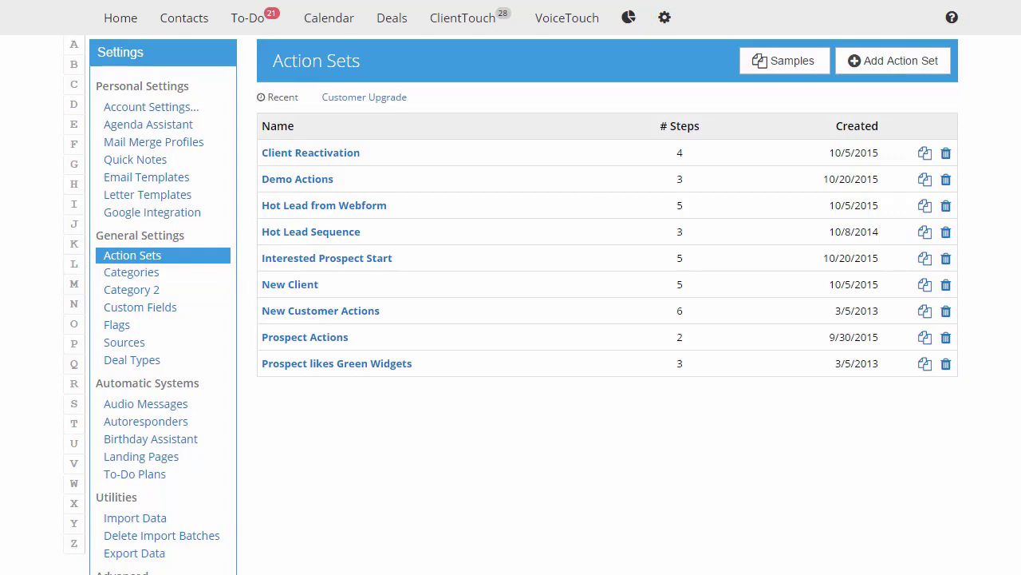
Create the 'Customer Upgrade' action set with a step removing the Blue Widgets flag
click(933, 61)
text(Customer Upgrade)
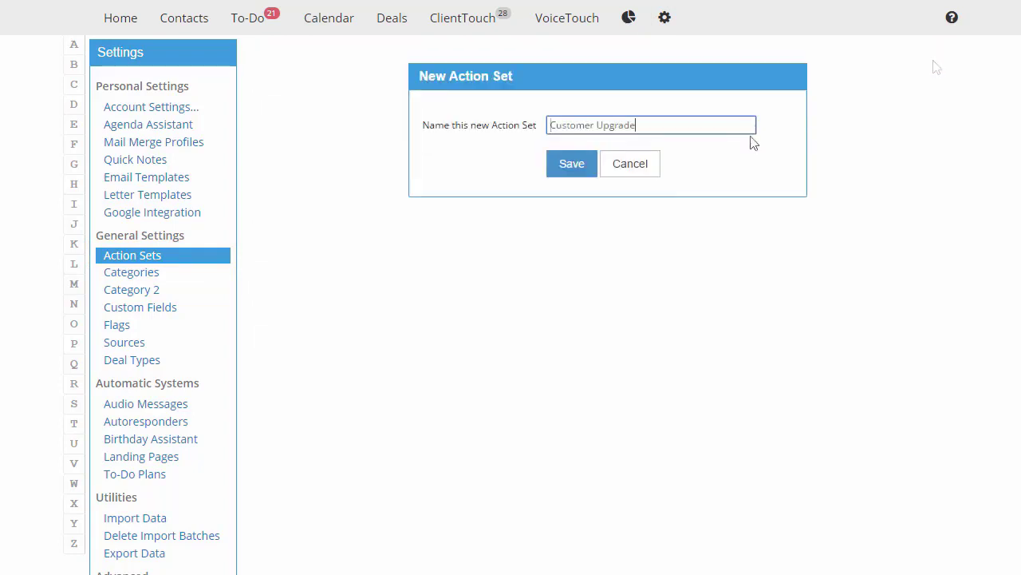
click(580, 171)
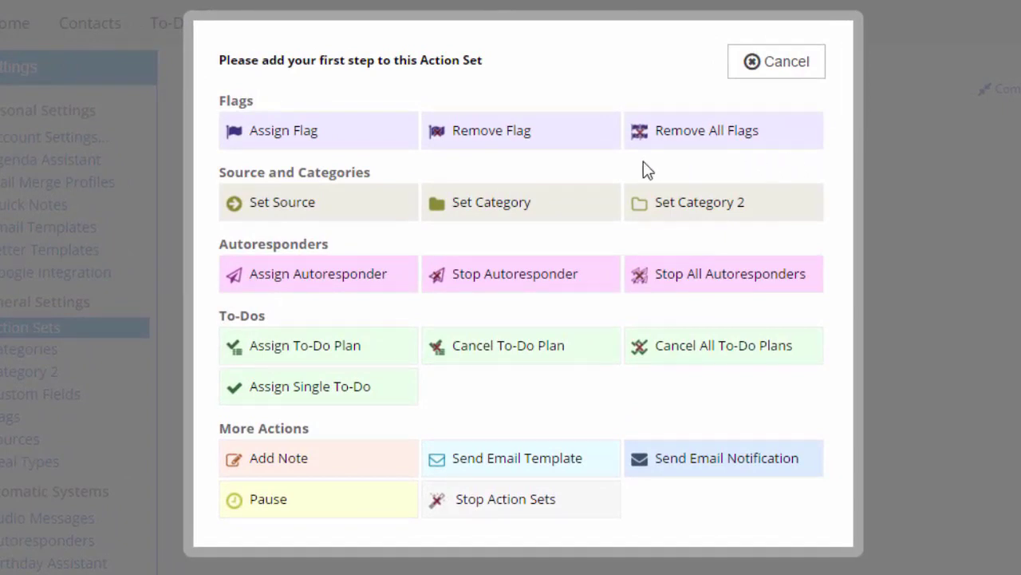
click(542, 137)
click(484, 208)
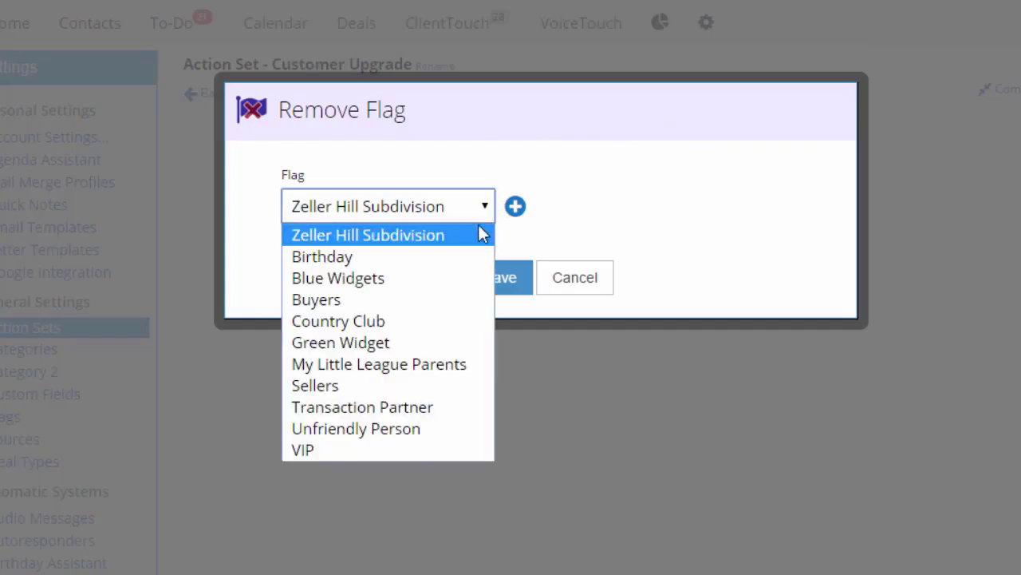
click(465, 277)
click(481, 286)
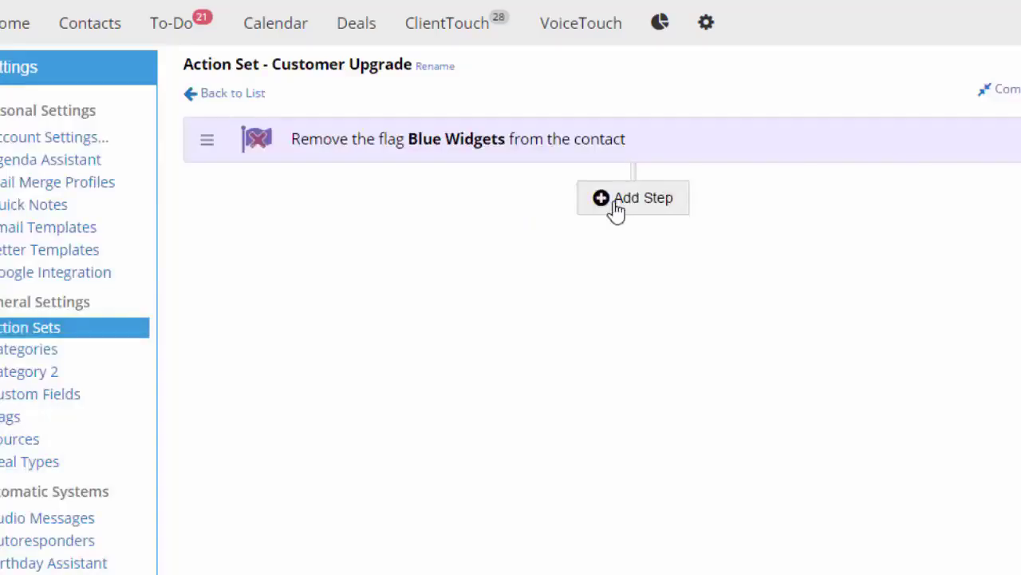
Add a step assigning the Green Widget flag
click(616, 200)
click(255, 136)
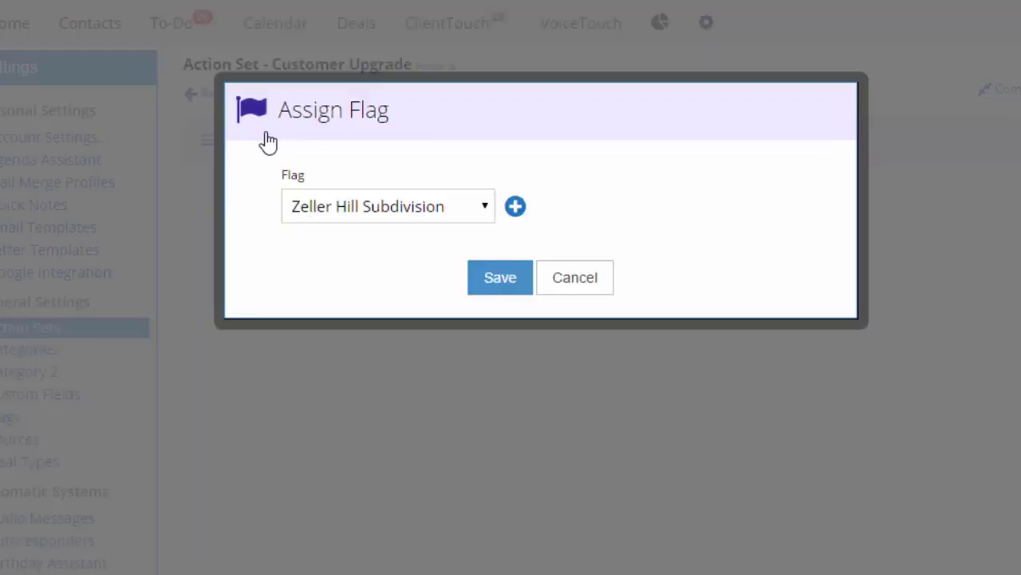
click(383, 207)
click(398, 343)
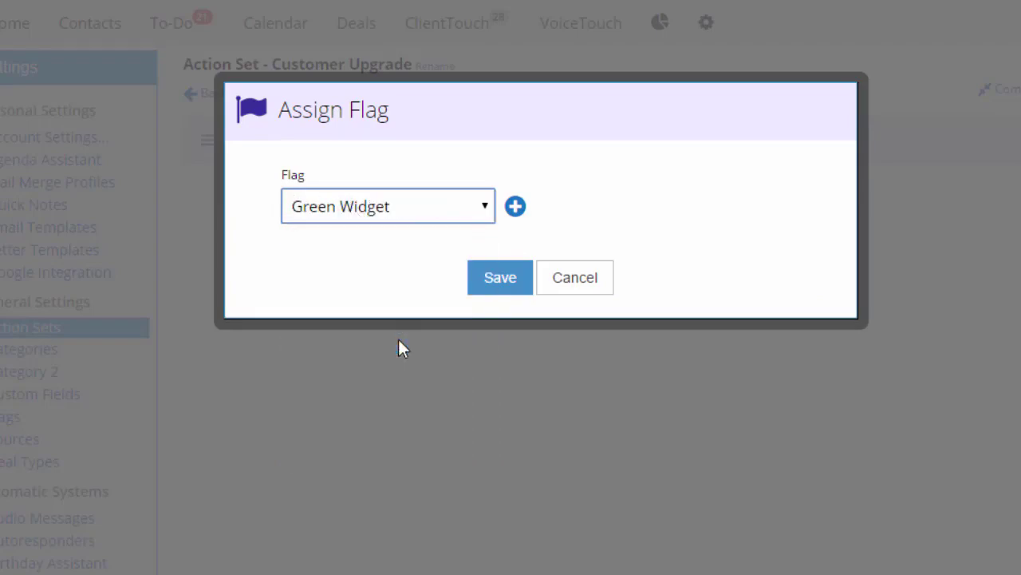
click(517, 283)
click(643, 254)
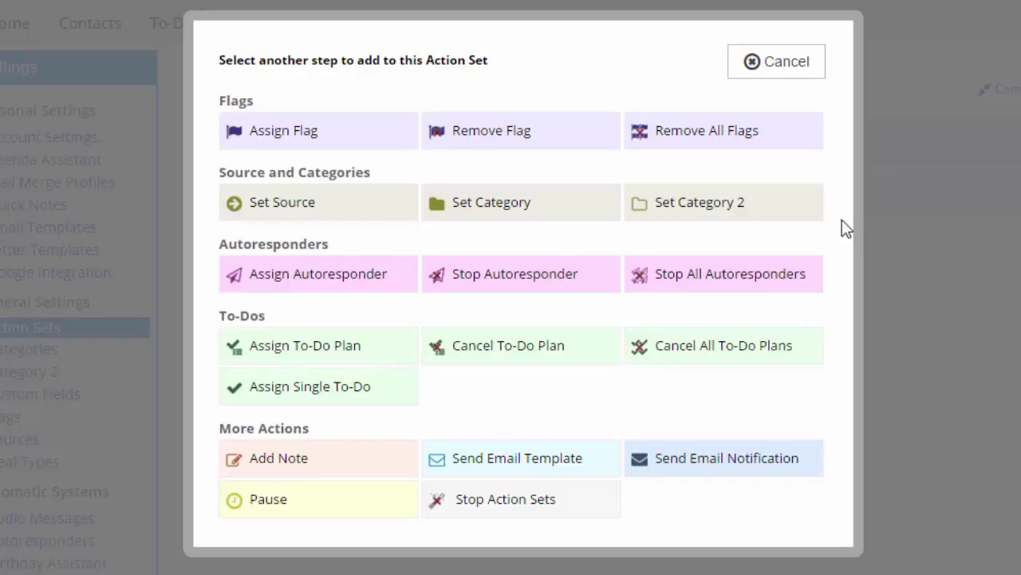
Add a step setting the category to High Value Client
click(566, 219)
click(502, 206)
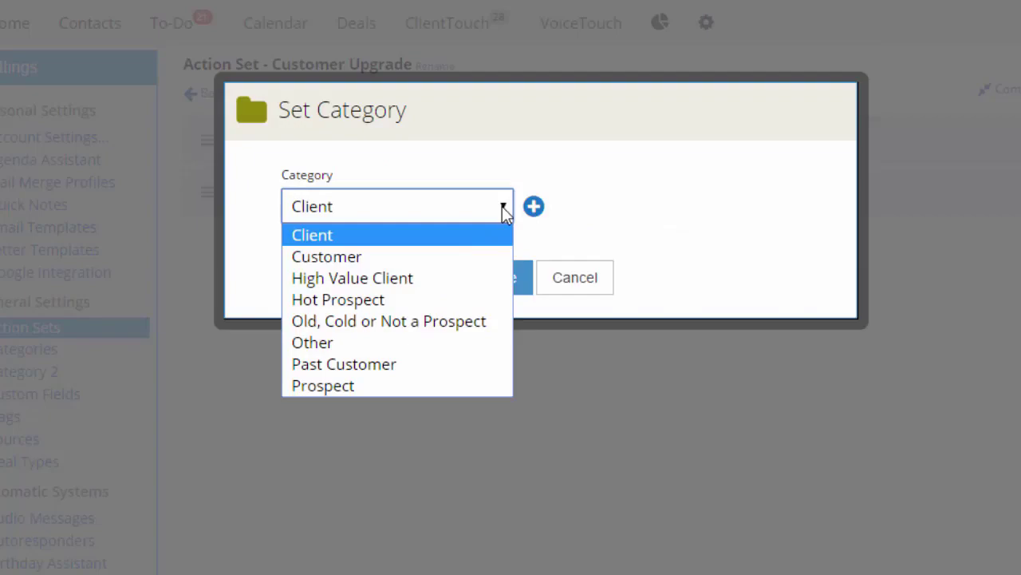
click(482, 278)
click(505, 289)
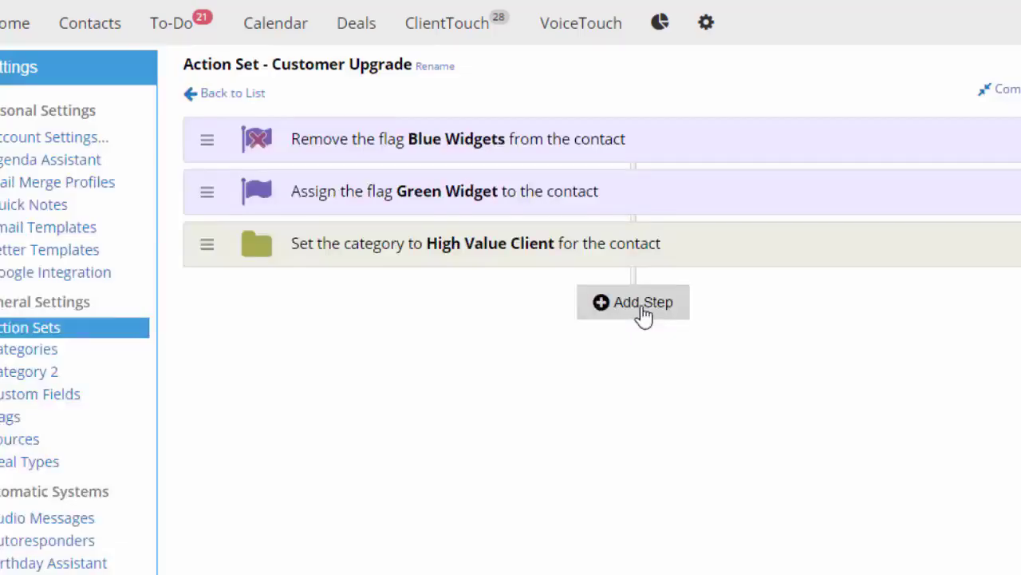
Add steps stopping all autoresponders and pausing for 30 days
click(638, 303)
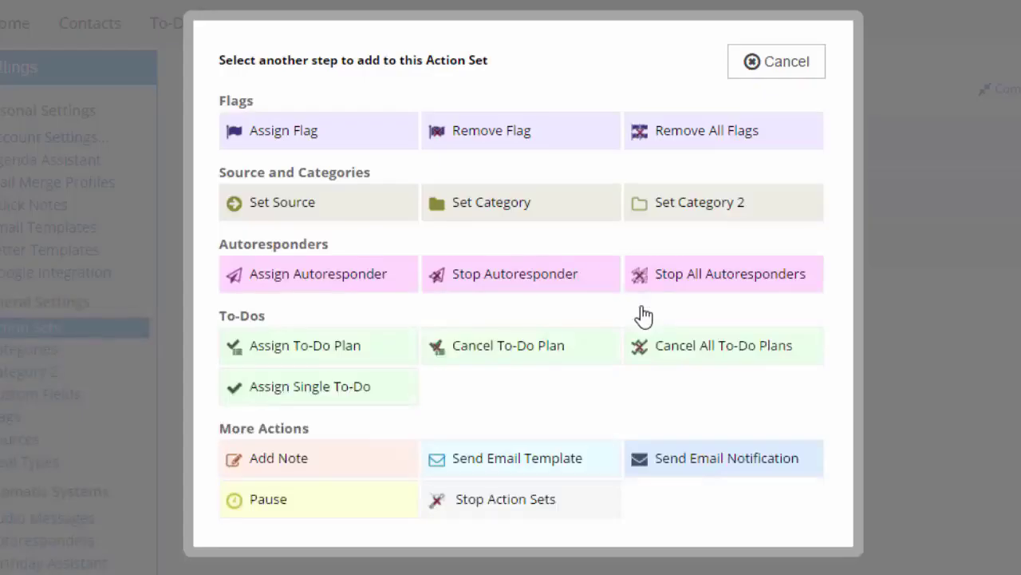
click(807, 283)
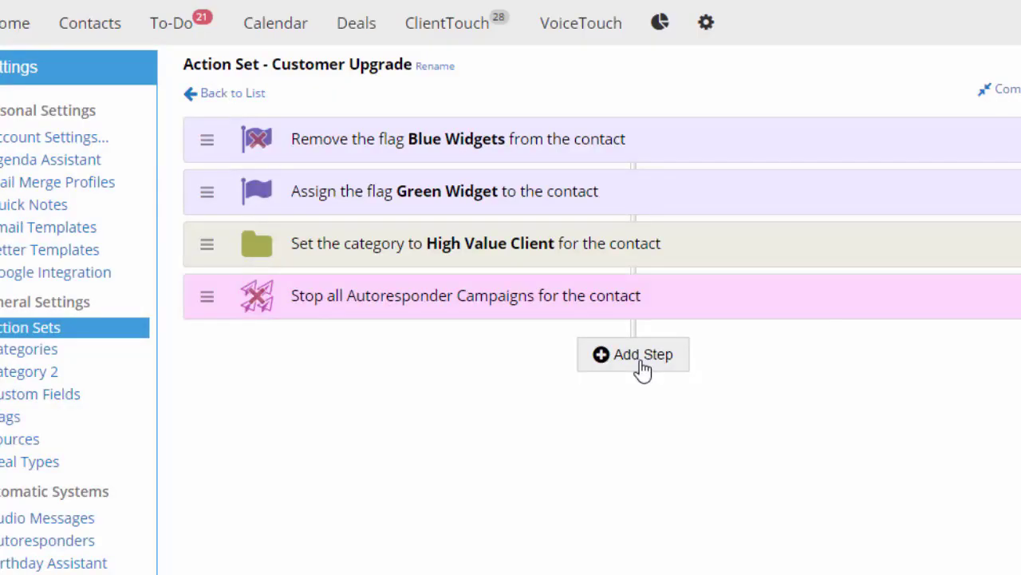
click(643, 363)
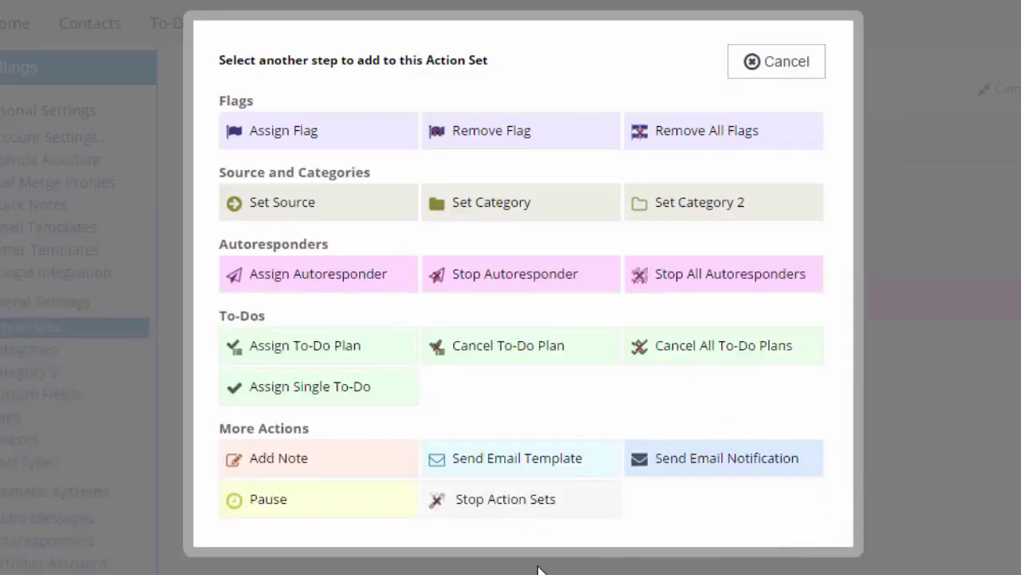
click(365, 506)
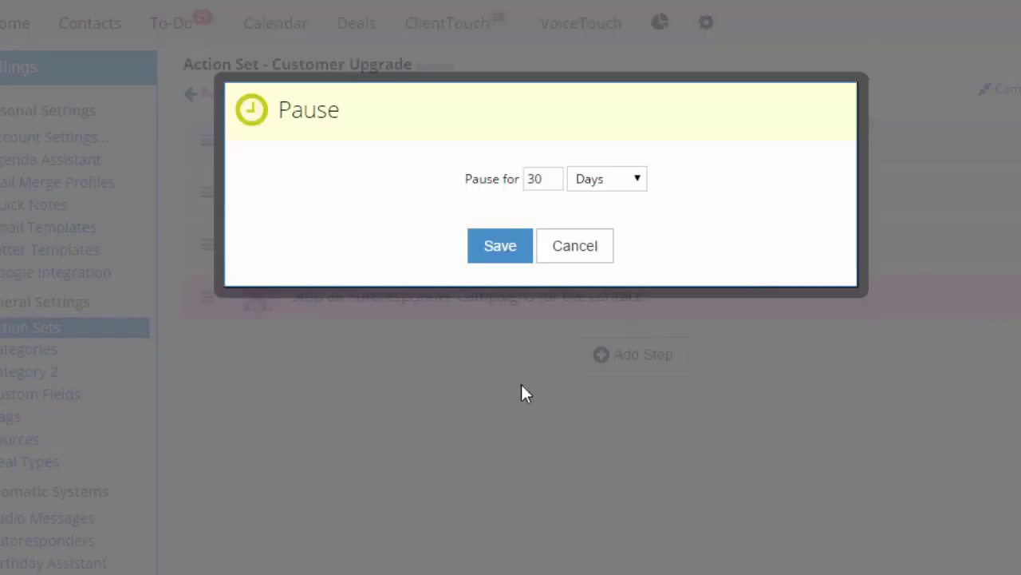
click(497, 254)
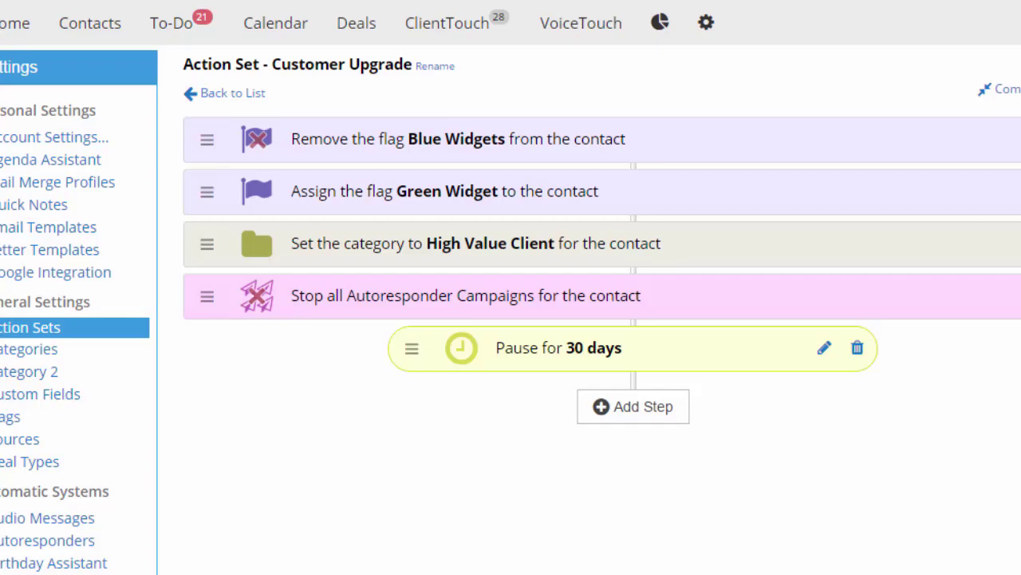
Add steps assigning the Green Widgets autoresponder and cancelling all to-do plans
click(642, 408)
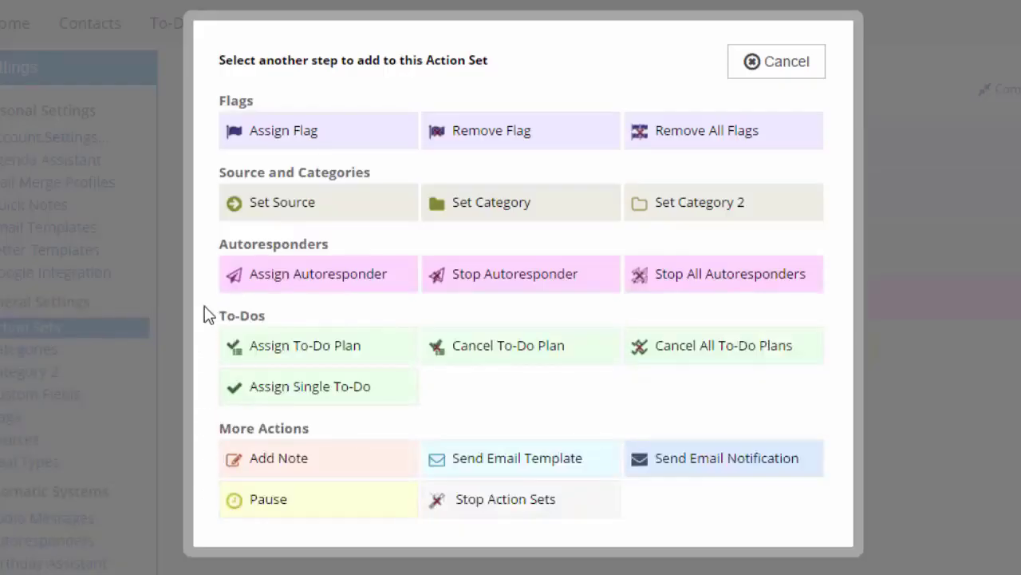
click(238, 278)
click(437, 210)
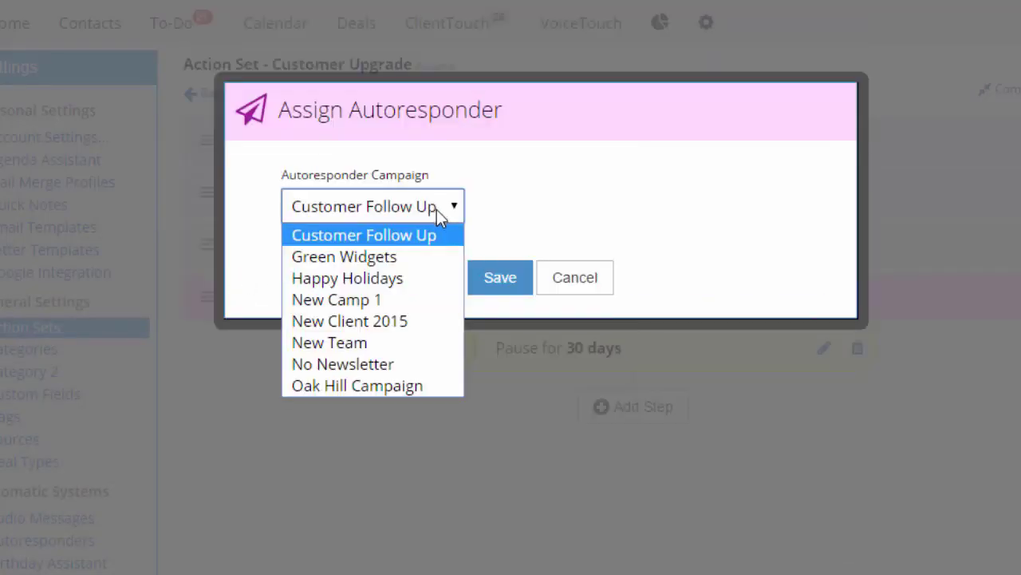
click(435, 256)
click(511, 287)
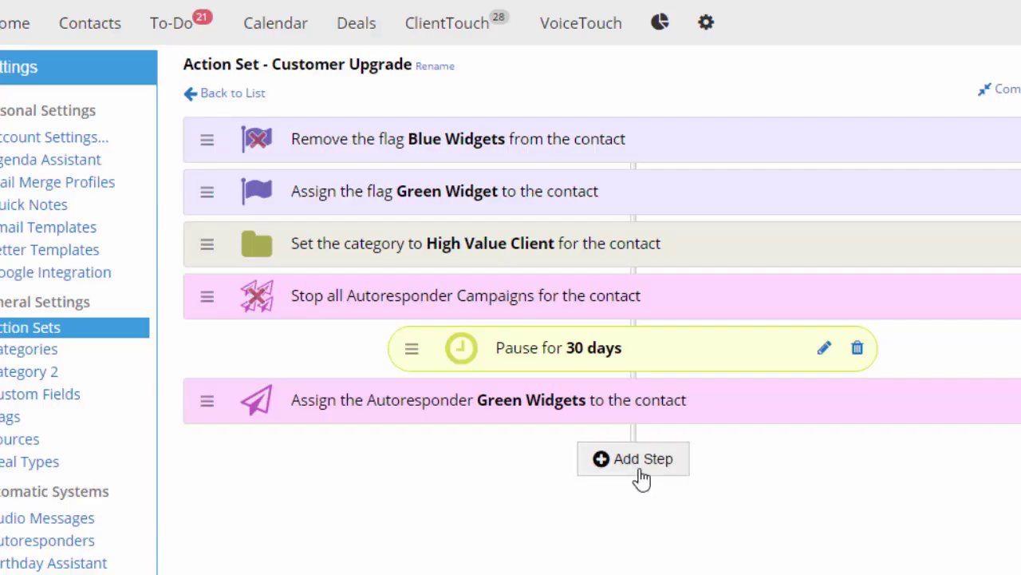
click(642, 471)
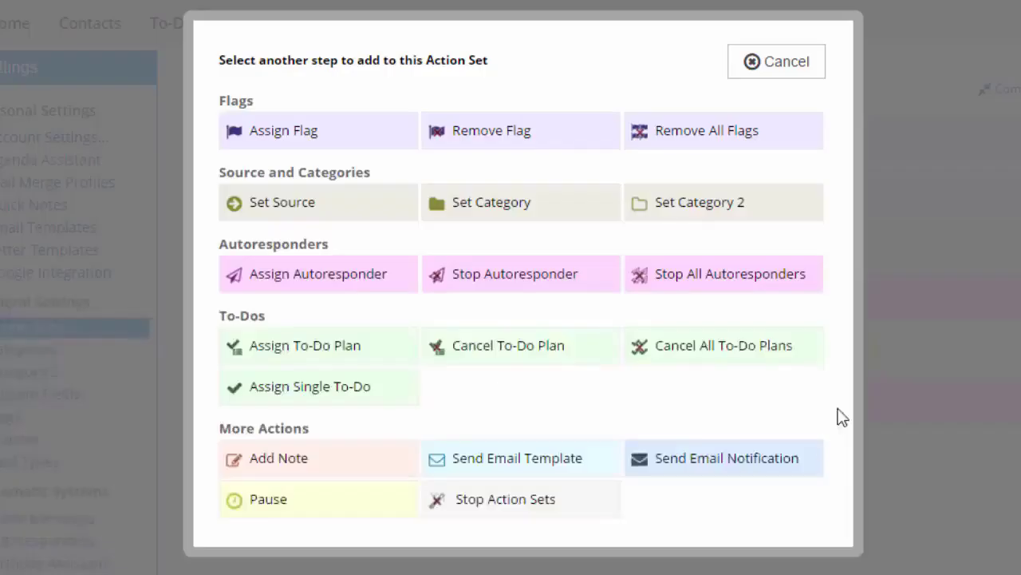
click(740, 357)
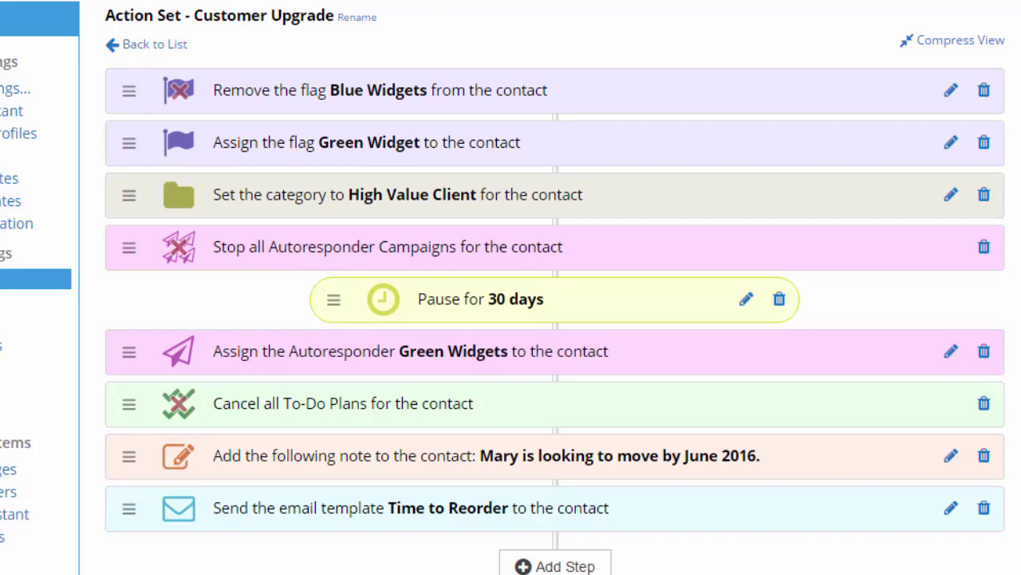
Move the Time to Reorder email below the pause and delete the Blue Widgets removal step
drag(841, 513, 840, 348)
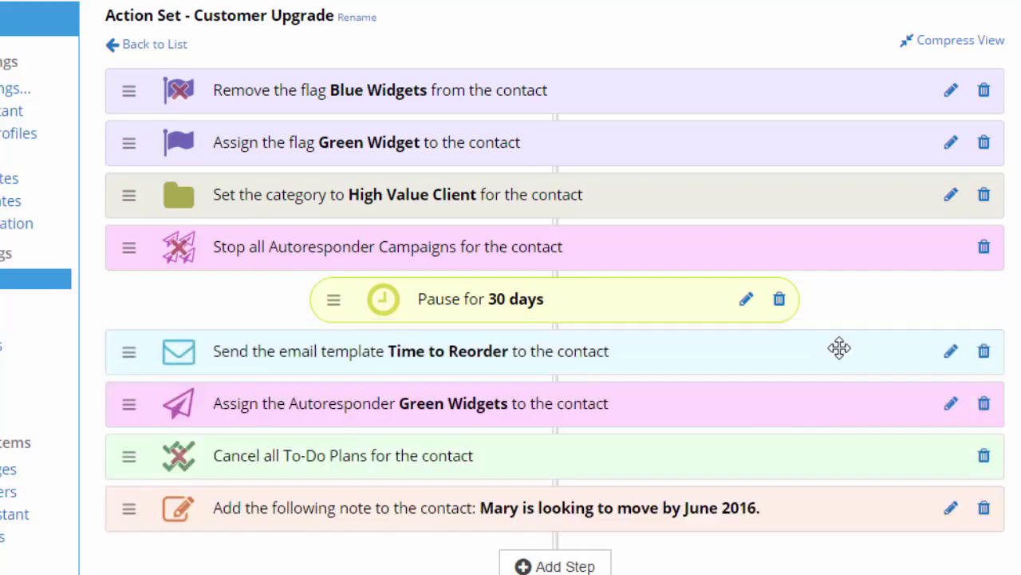
drag(878, 101, 885, 248)
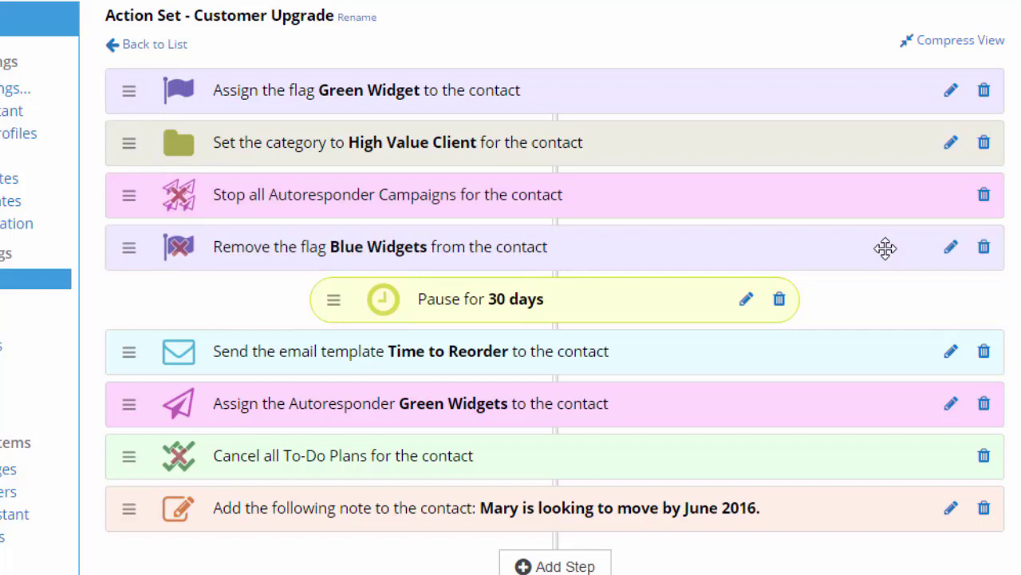
click(986, 247)
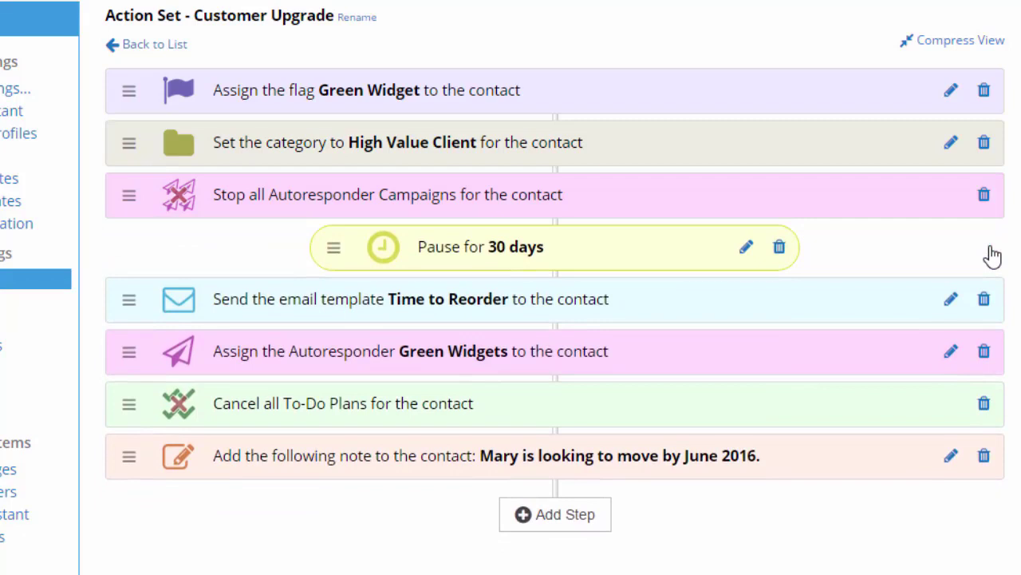